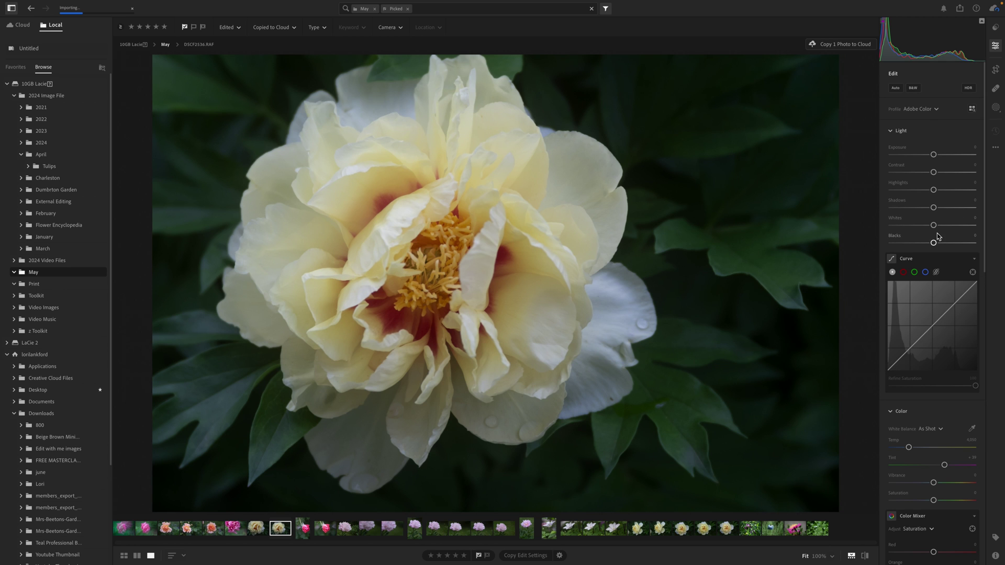
- Nudge the peony photo's Exposure up slightly, raise Whites to about +38, and set Shadows to about +40
drag(934, 226, 952, 229)
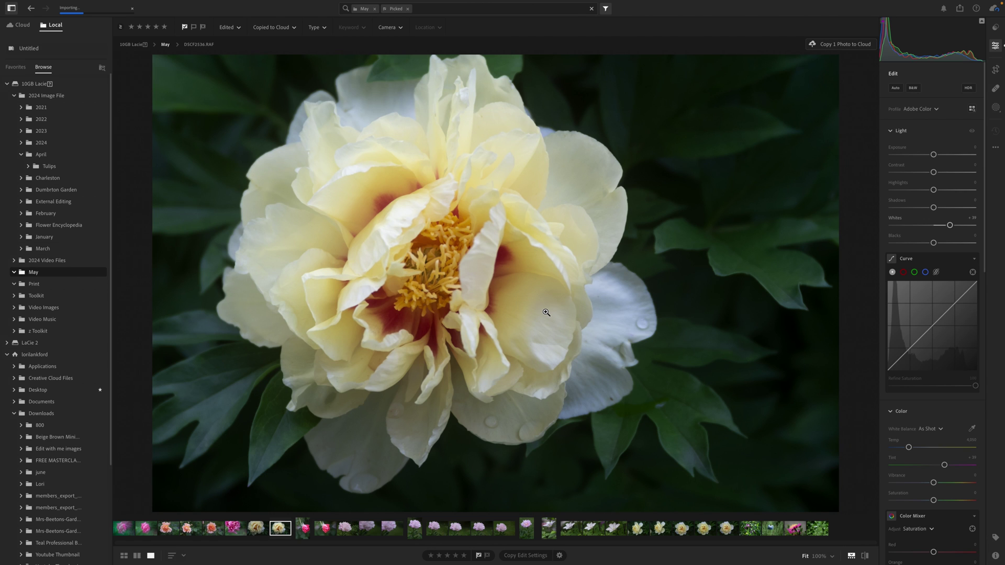
click(935, 227)
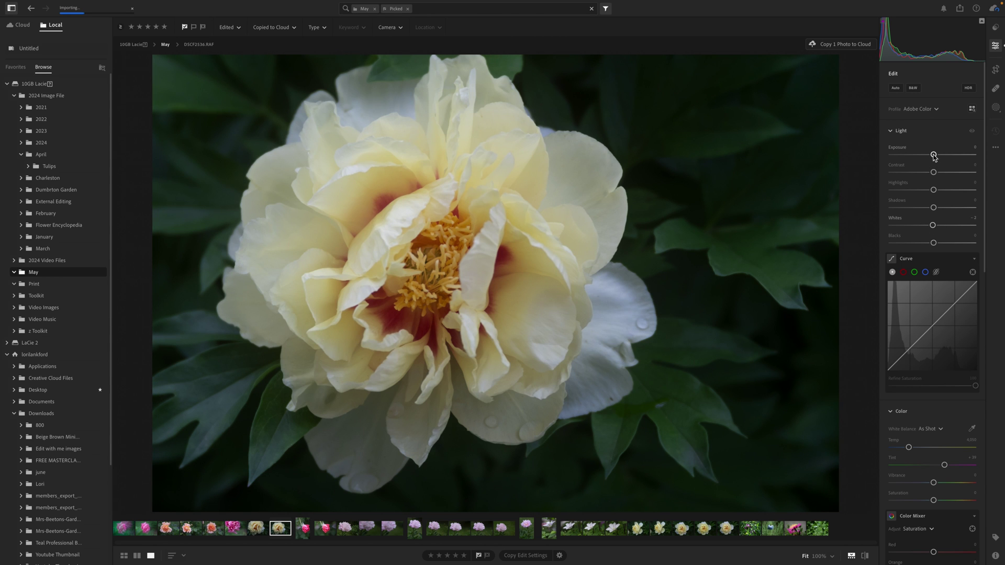
drag(934, 155, 933, 156)
drag(935, 229, 952, 229)
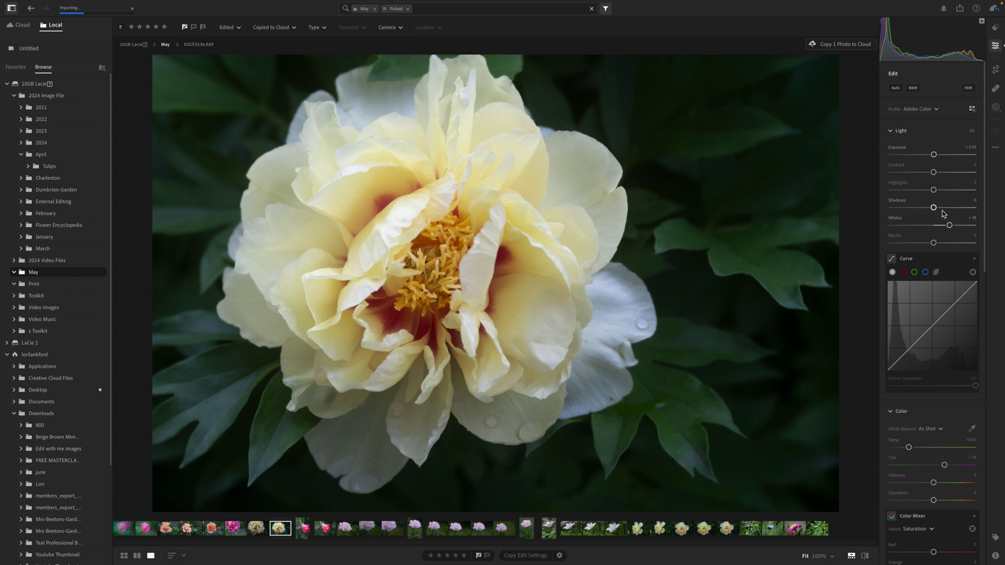
click(944, 207)
click(950, 208)
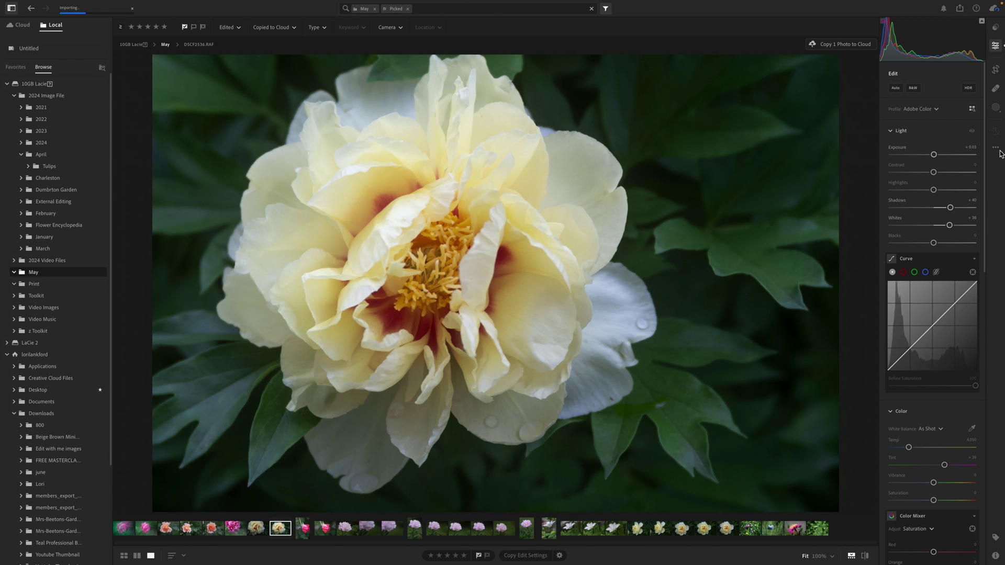
- Crop the right side of the peony photo inward to centre the flower, leaving its left edge uncropped
click(996, 70)
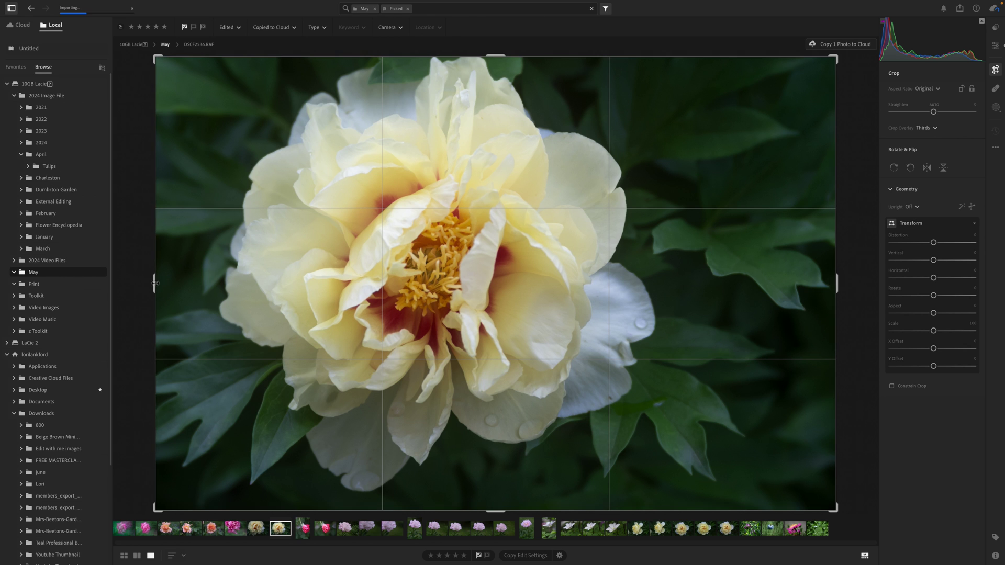
drag(155, 283, 180, 284)
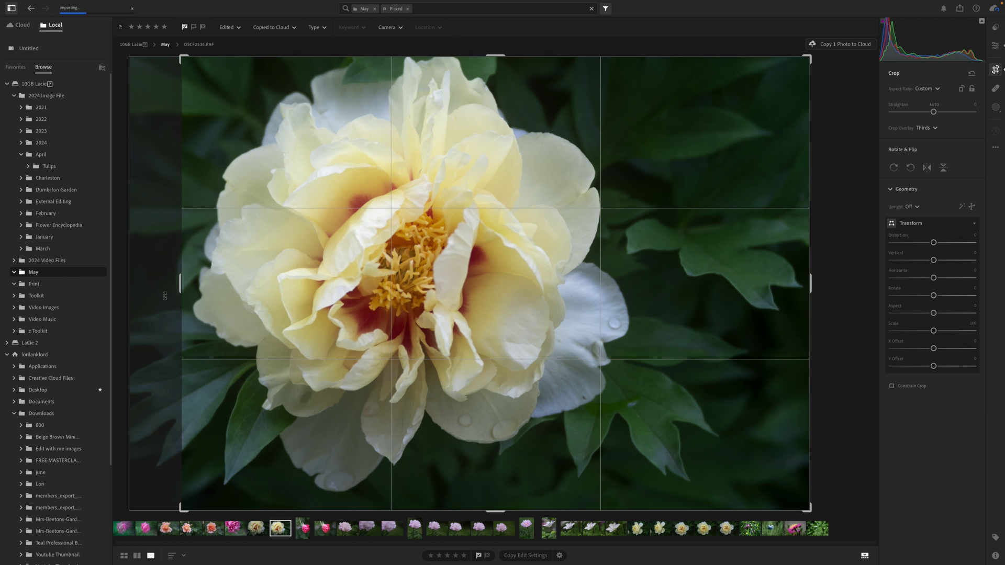
drag(181, 283, 152, 283)
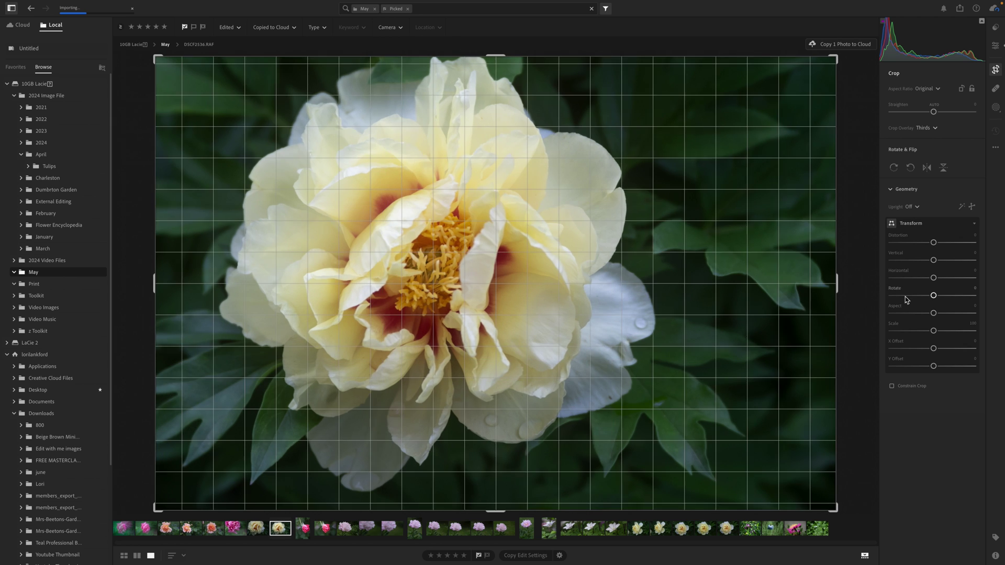
drag(837, 284, 788, 284)
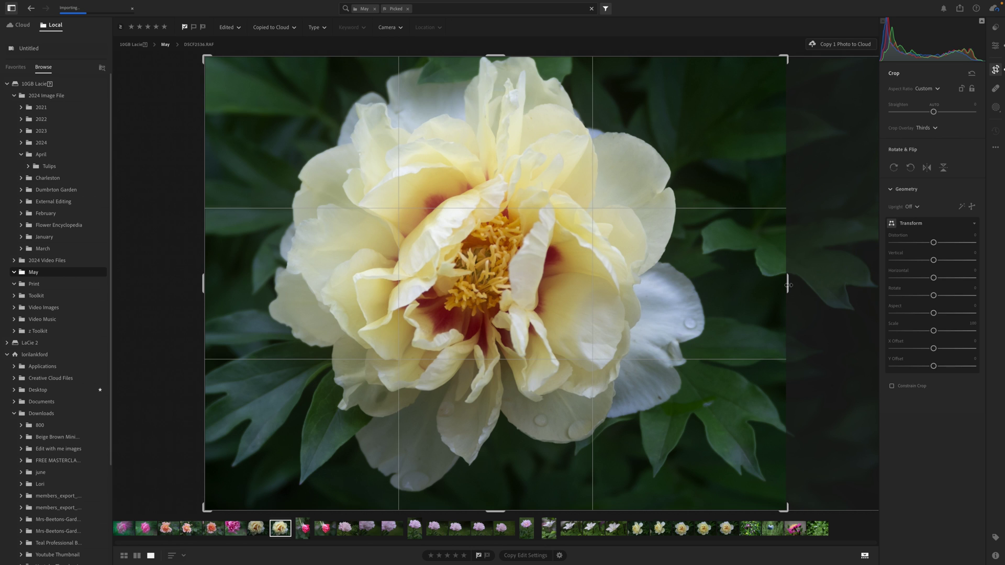
key(Return)
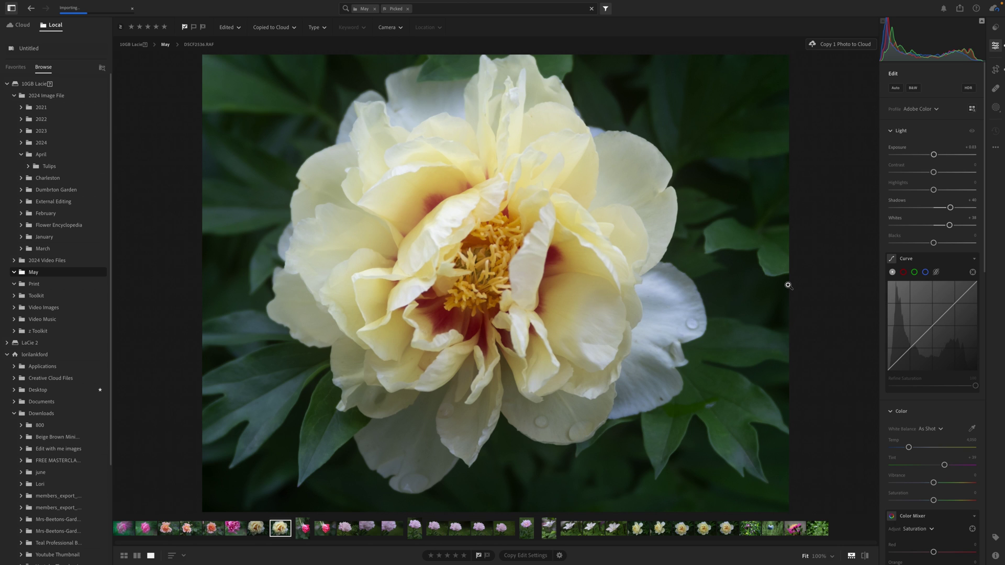
- Open the pale lilac flower photo DSCF2460.RAF for cropping and flip it horizontally
click(571, 529)
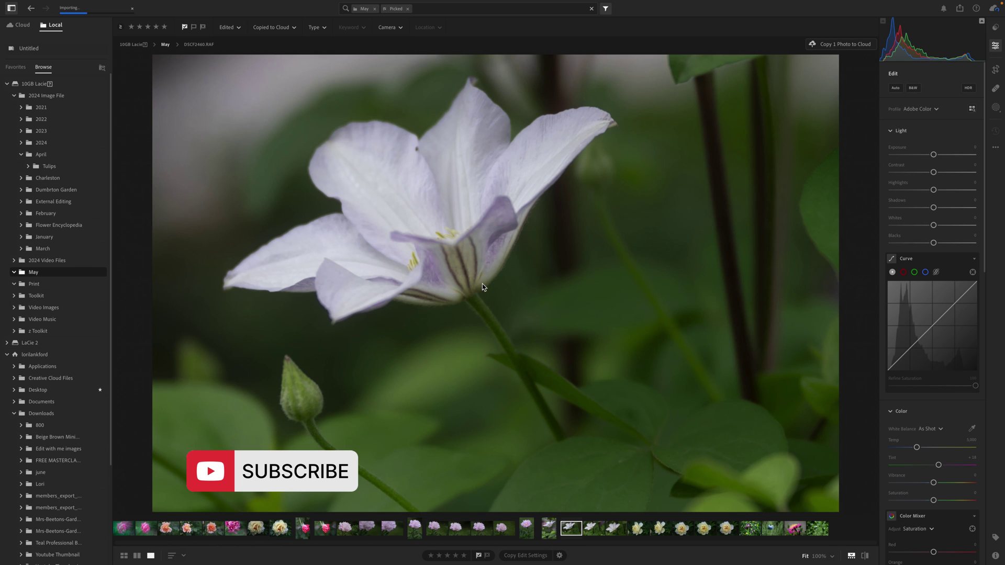
click(996, 69)
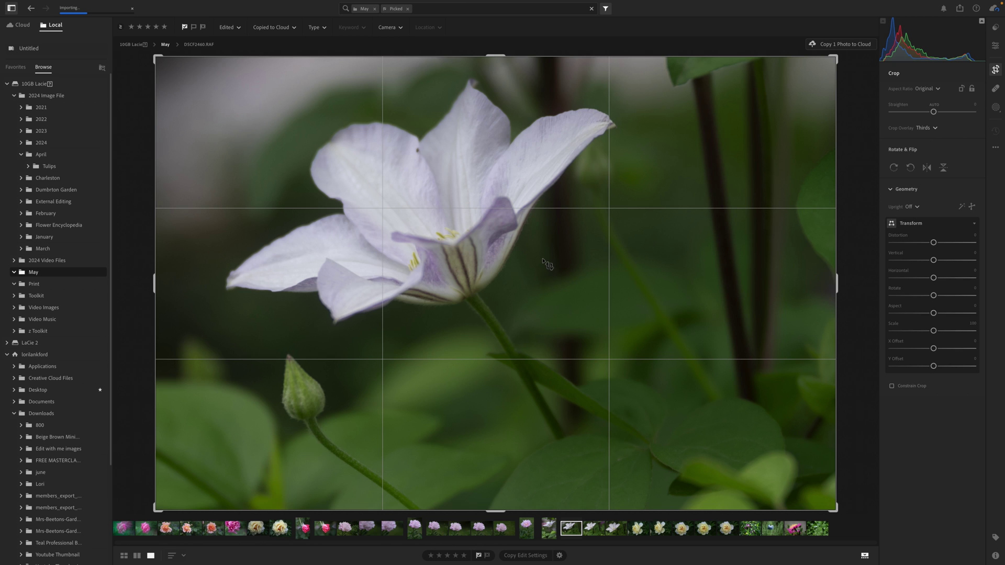
mouse_move(151, 4)
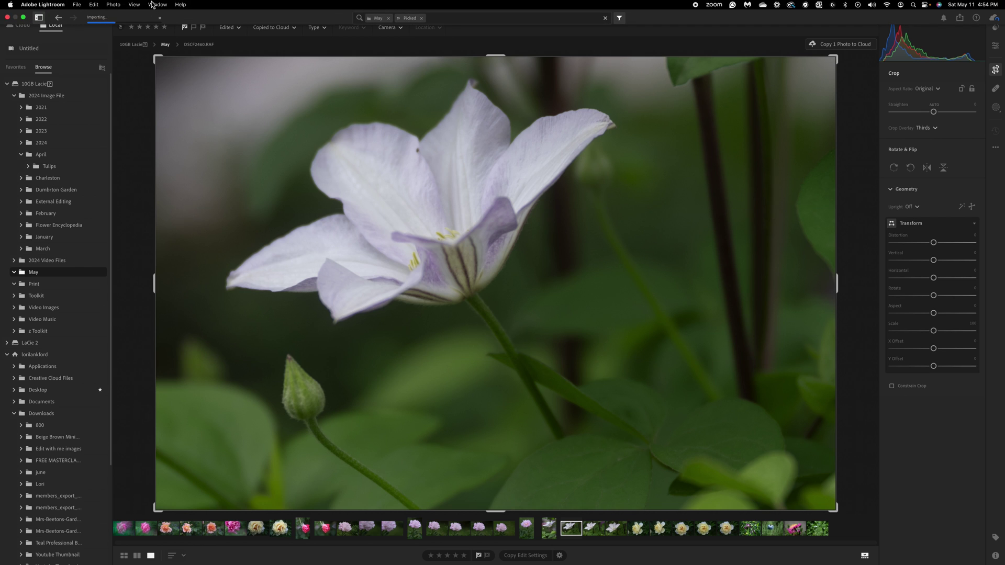
click(118, 7)
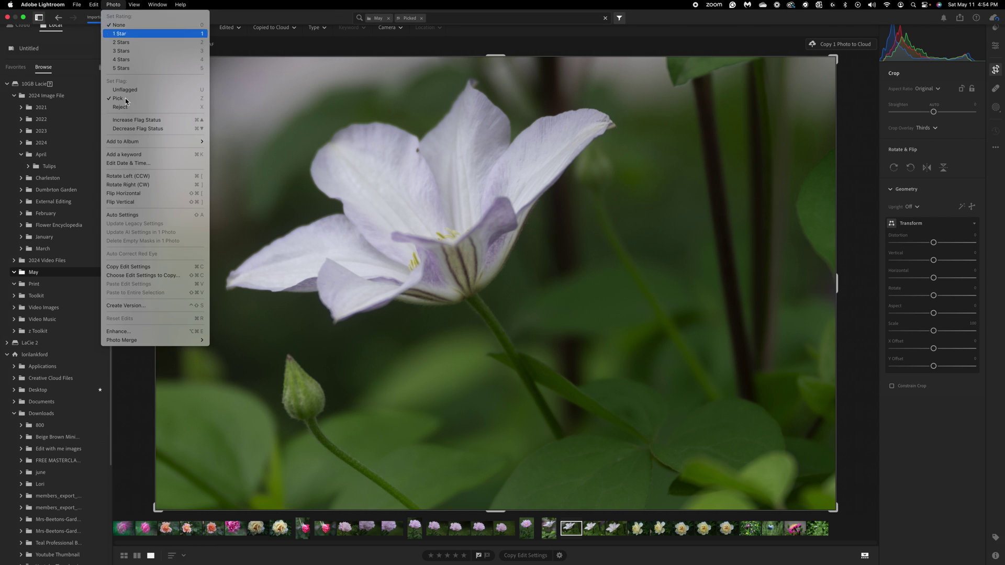
click(124, 194)
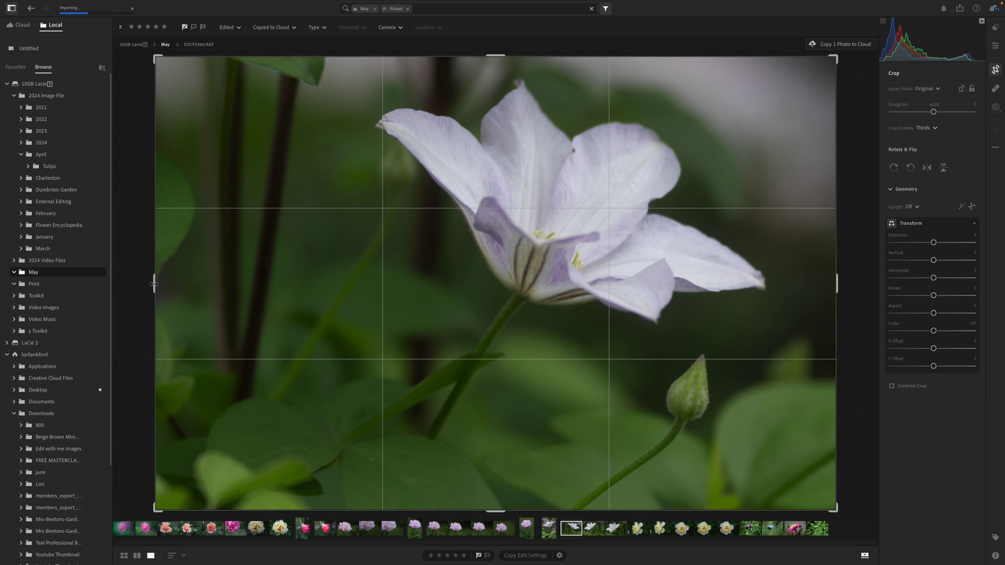
- Try cropping in the right edge of the flipped flower photo and undo that crop
mouse_move(153, 284)
mouse_down()
mouse_move(171, 283)
mouse_move(148, 284)
mouse_up()
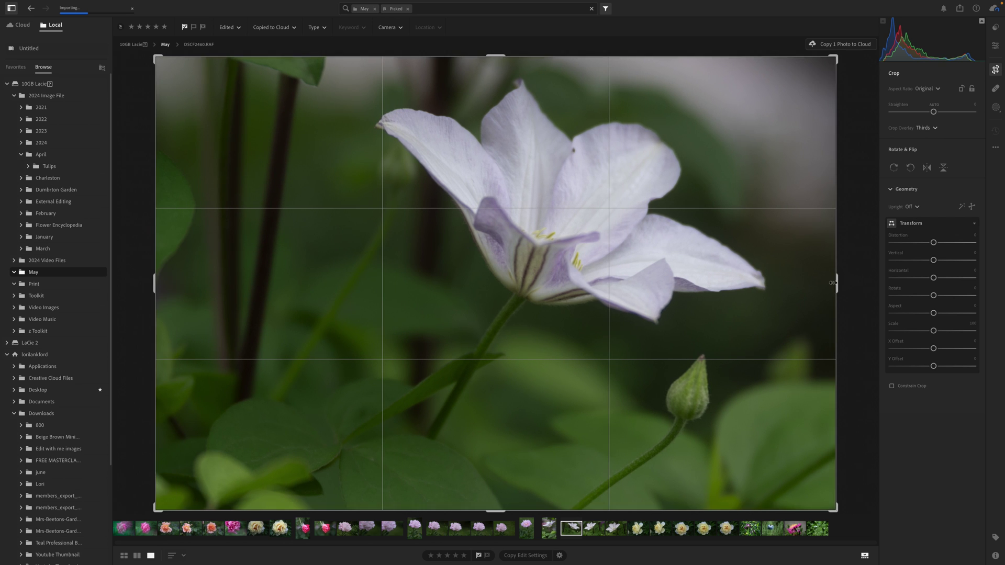
drag(833, 281, 805, 282)
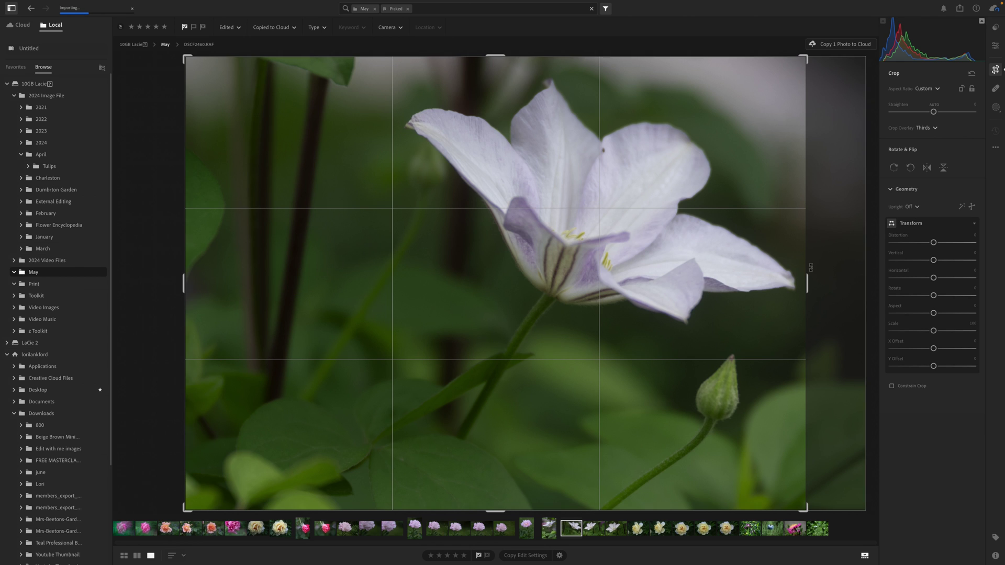
key(super+z)
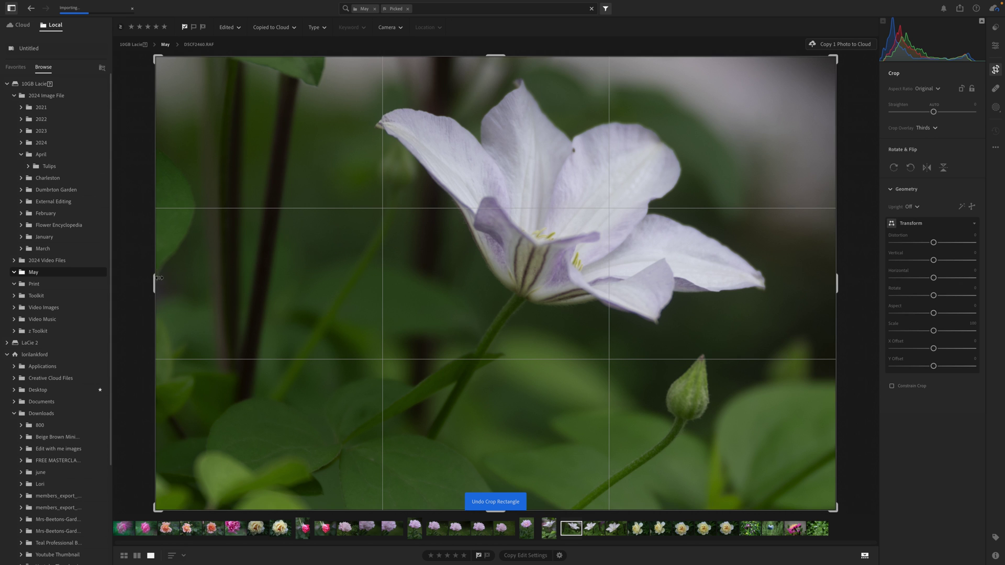
- Crop away the dark stems along the left side of the flipped flower photo and apply the crop
drag(156, 282, 249, 287)
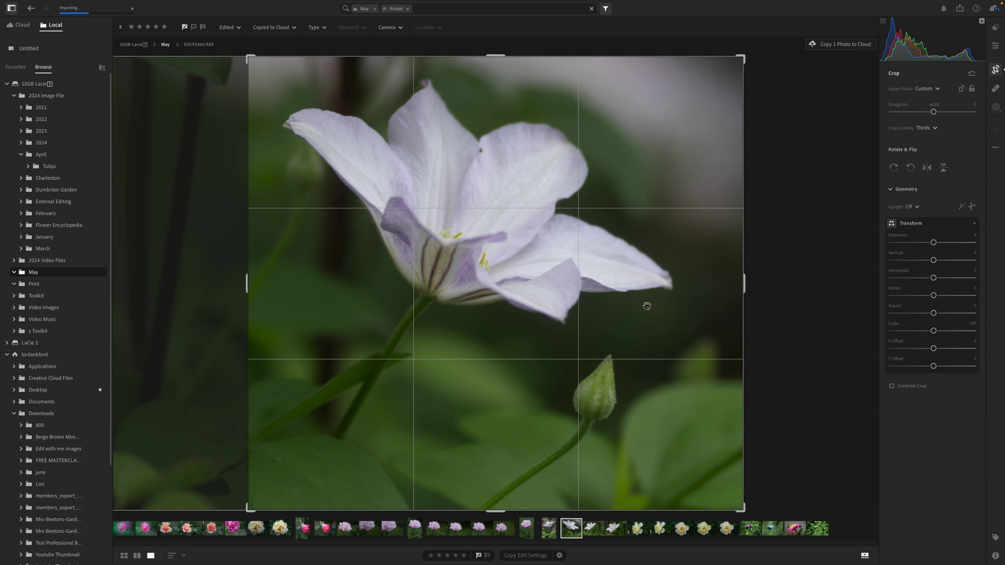
key(e)
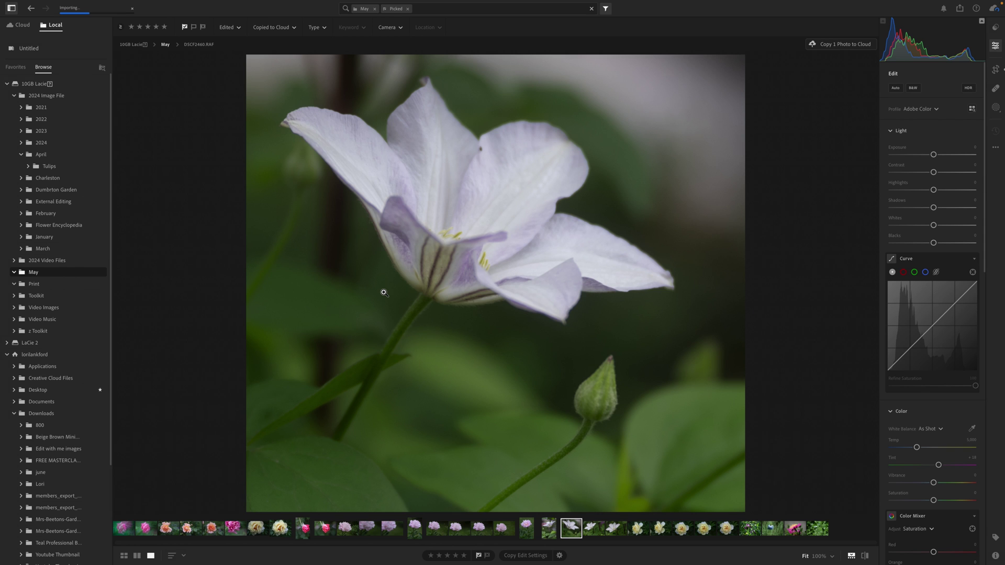
- Open the blue nigella photo and crop its left side inward to remove the seed pod in the corner
click(769, 530)
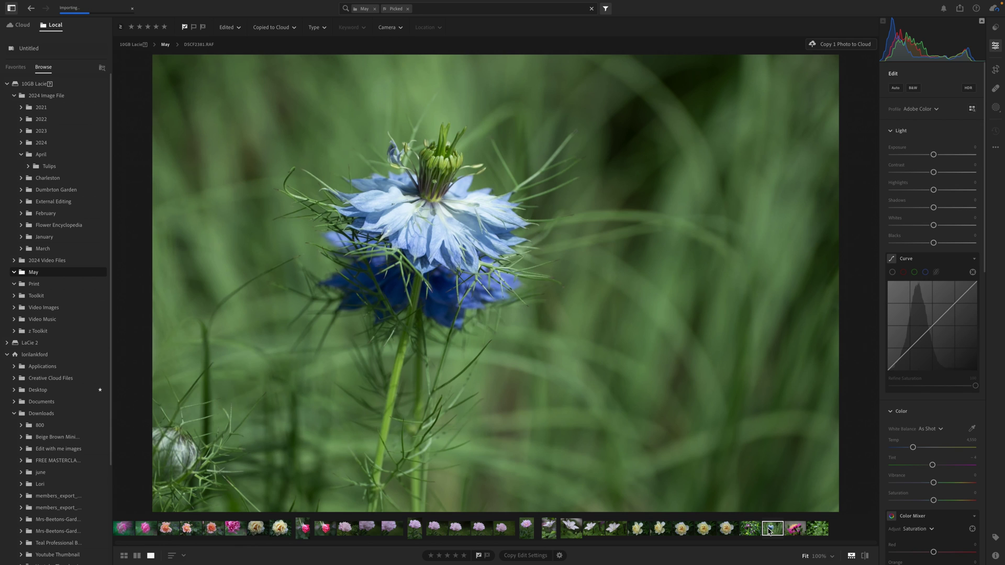
click(997, 69)
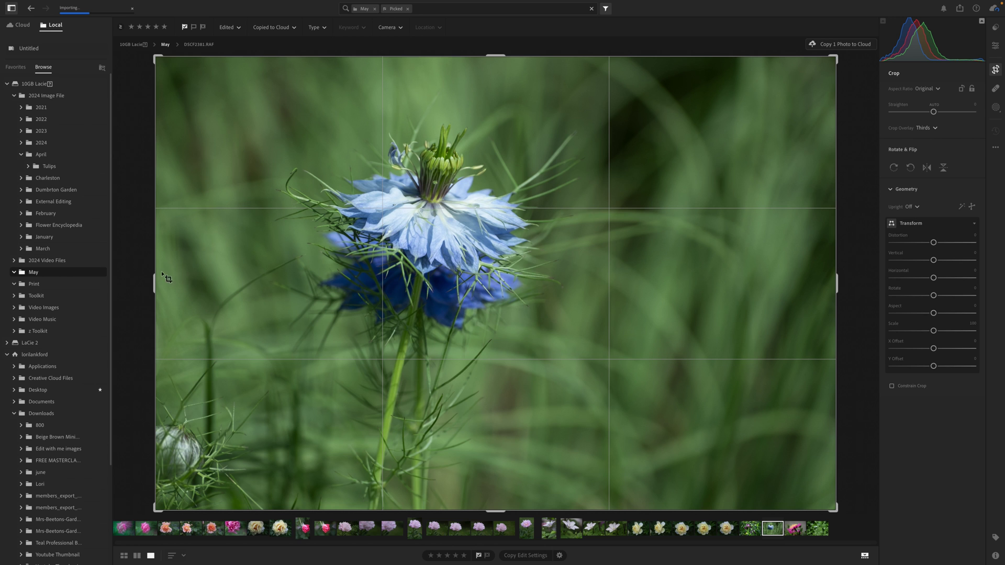
drag(162, 280, 184, 285)
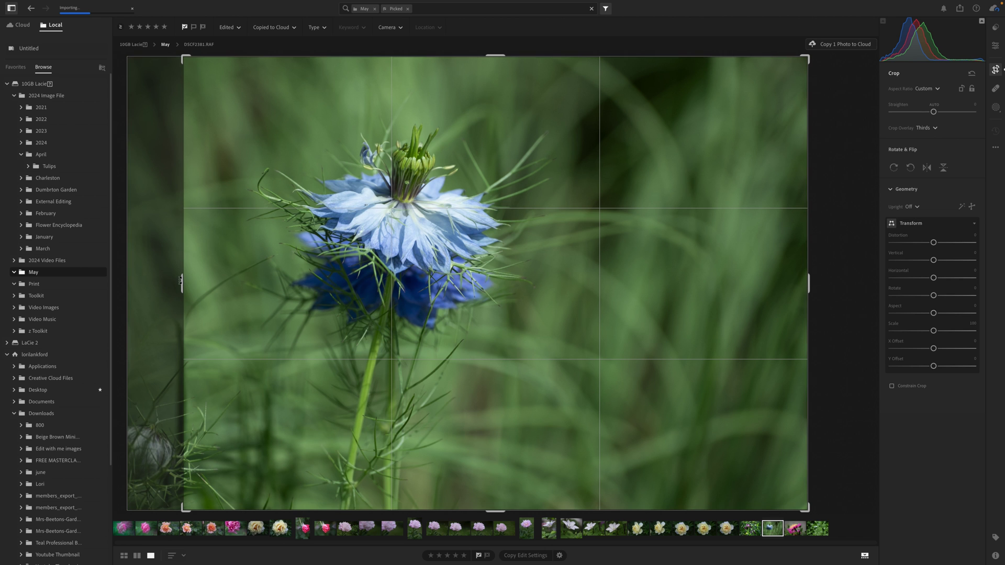
drag(182, 282, 188, 282)
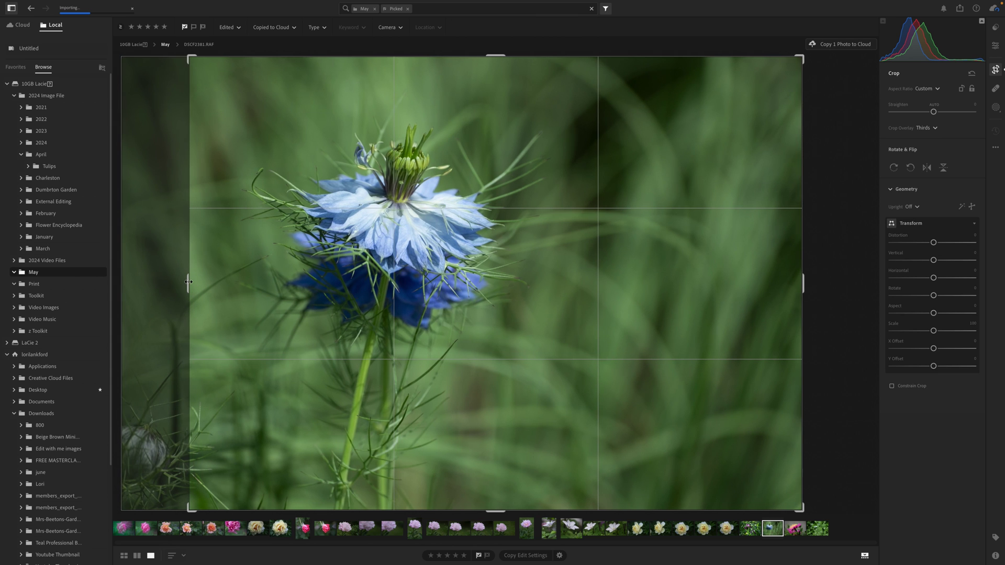
key(Return)
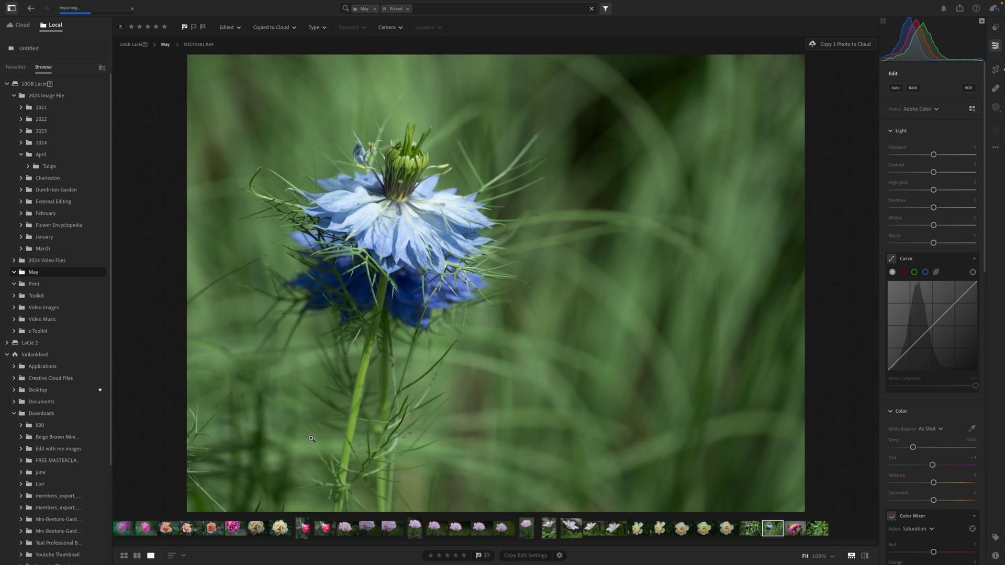
- Reopen the cropped yellow peony photo
click(277, 530)
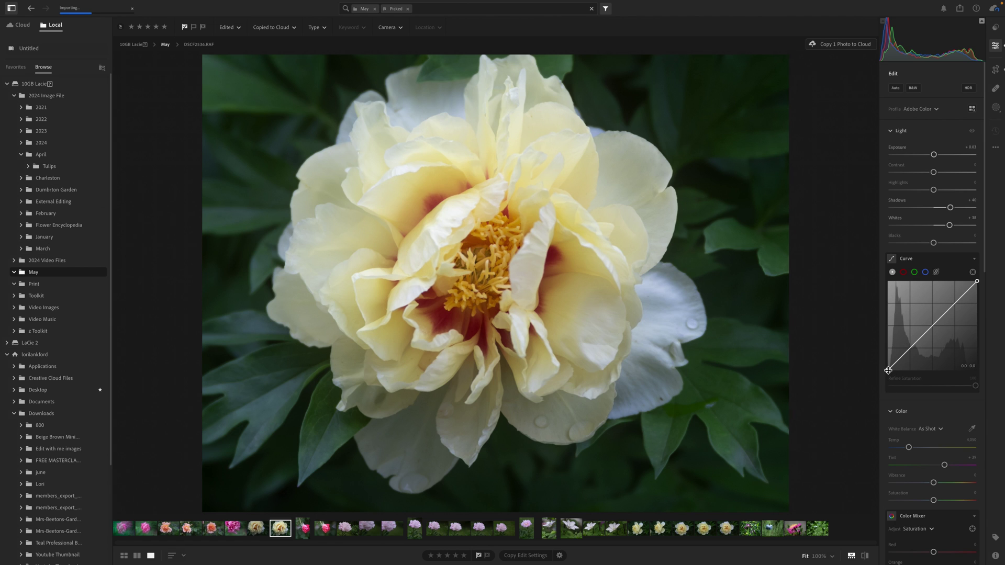
- Try shadow, highlight and midtone control points on the peony's point curve, and reset the channel
drag(911, 350, 911, 347)
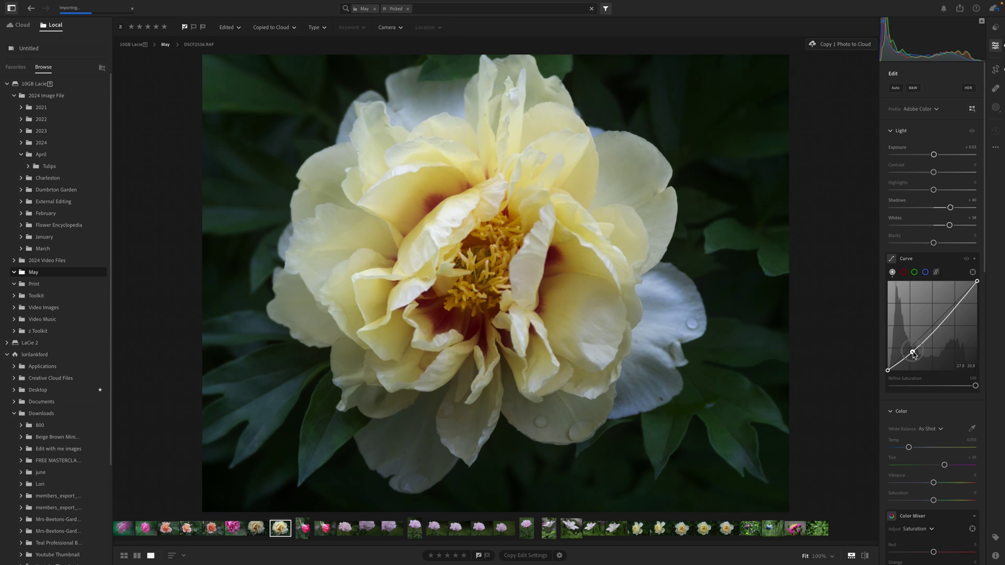
click(955, 295)
drag(956, 299, 959, 306)
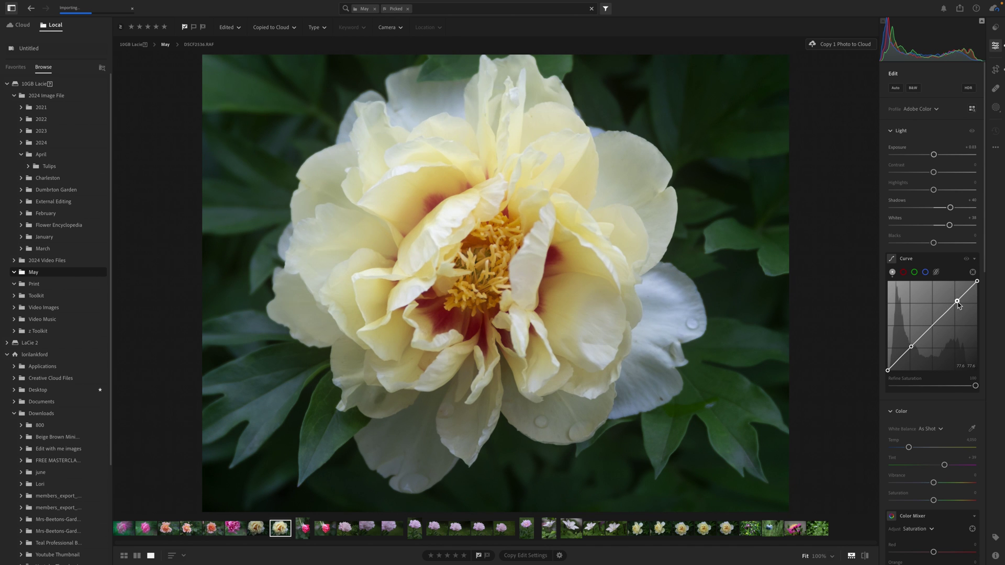
click(933, 327)
drag(933, 326, 935, 324)
right_click(935, 323)
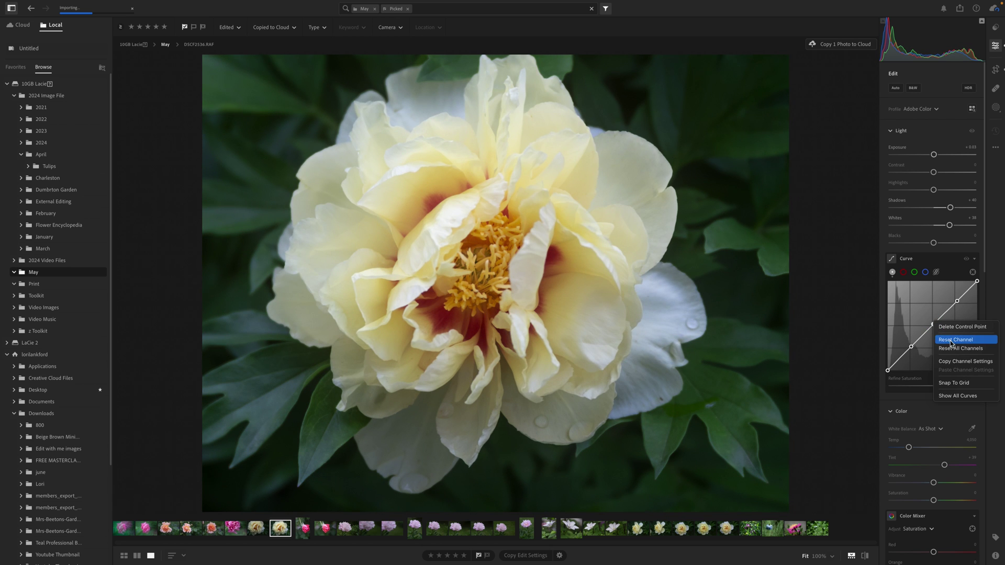
click(938, 341)
- Try a midtone point on the point curve and shift the shadow split of the parametric curve slightly
drag(933, 326, 935, 326)
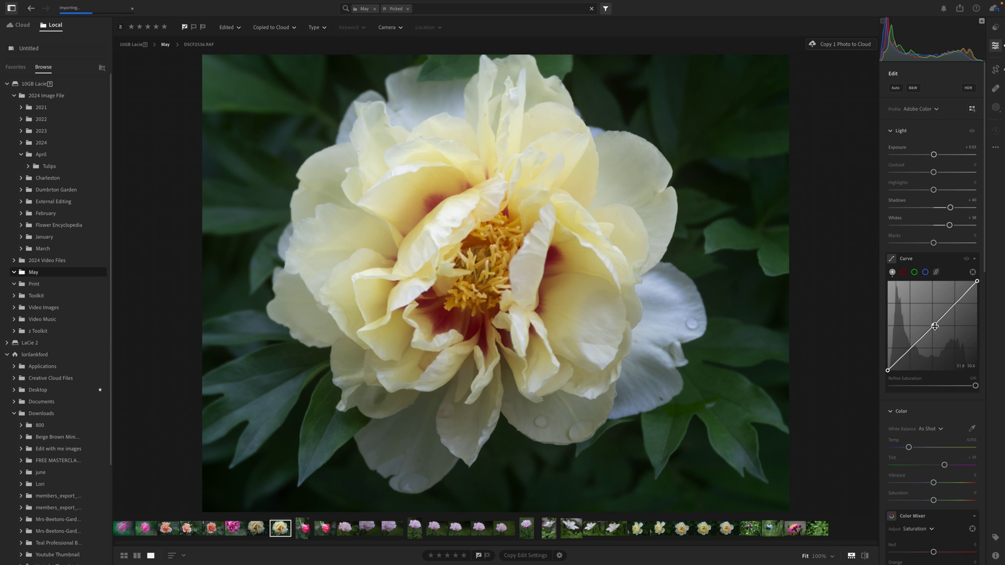
drag(935, 326, 935, 325)
click(935, 273)
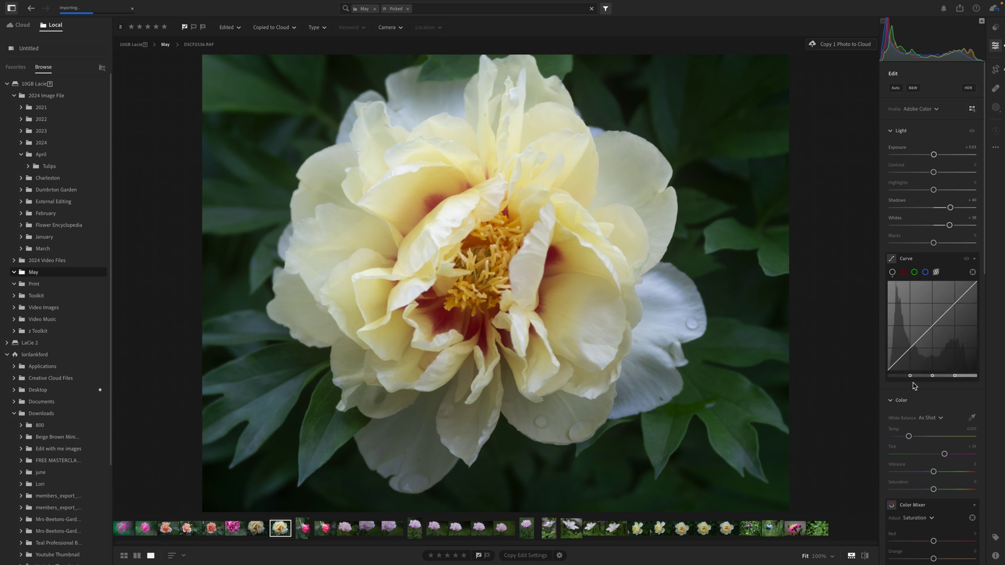
mouse_move(911, 378)
drag(911, 378, 914, 378)
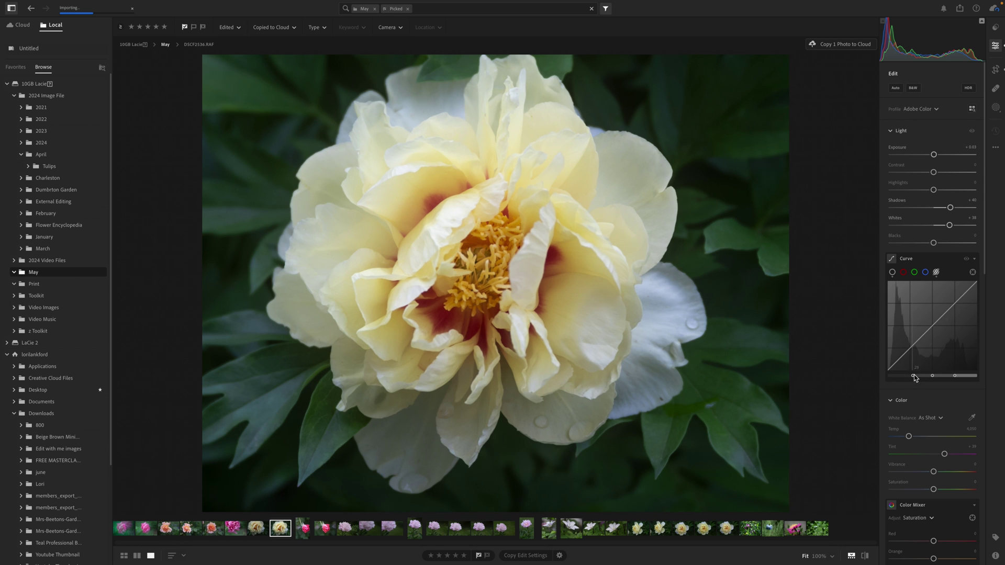
- Try midtone points on the green and blue channel curves, and reset all curve channels
click(926, 273)
click(914, 273)
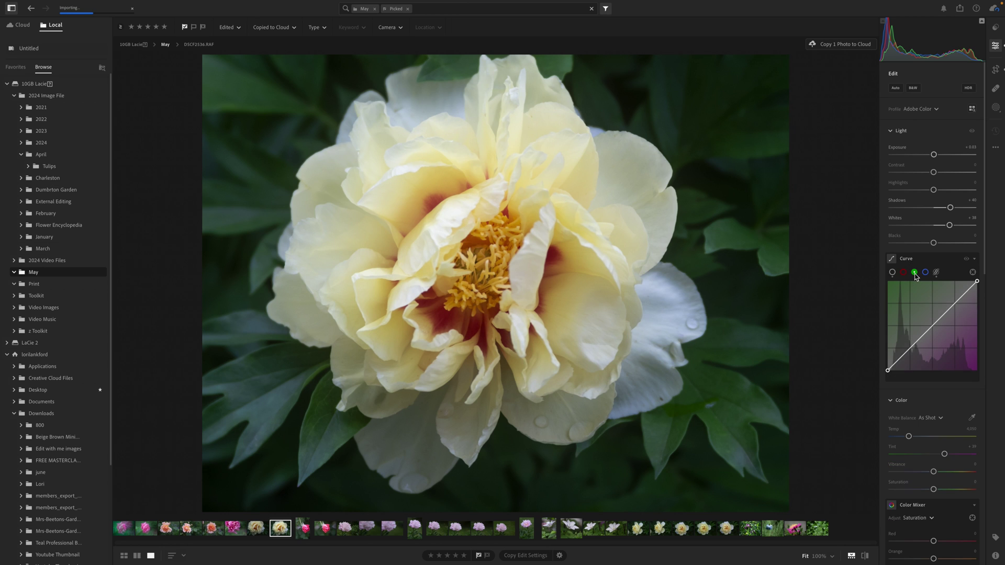
click(934, 325)
drag(934, 326, 933, 326)
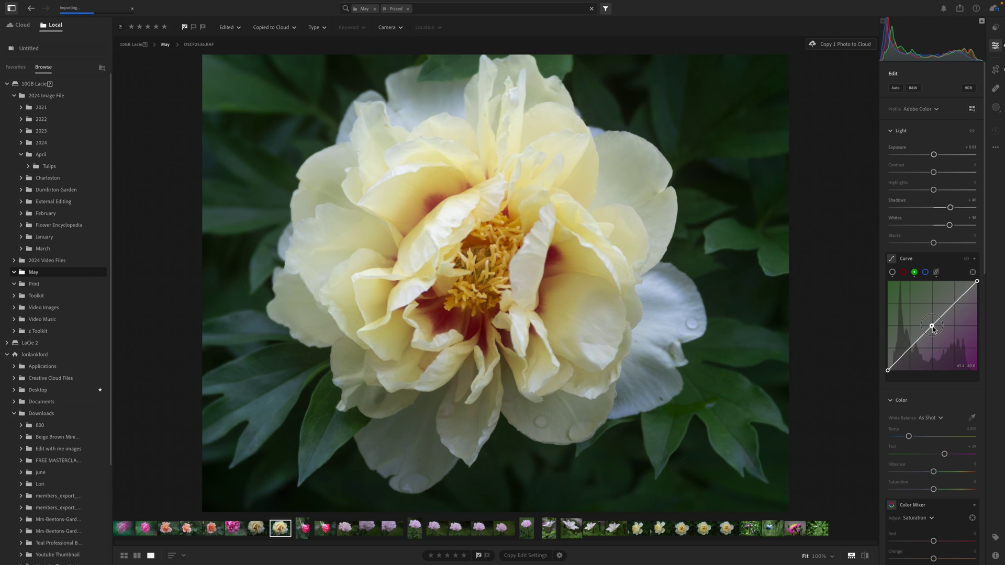
click(927, 273)
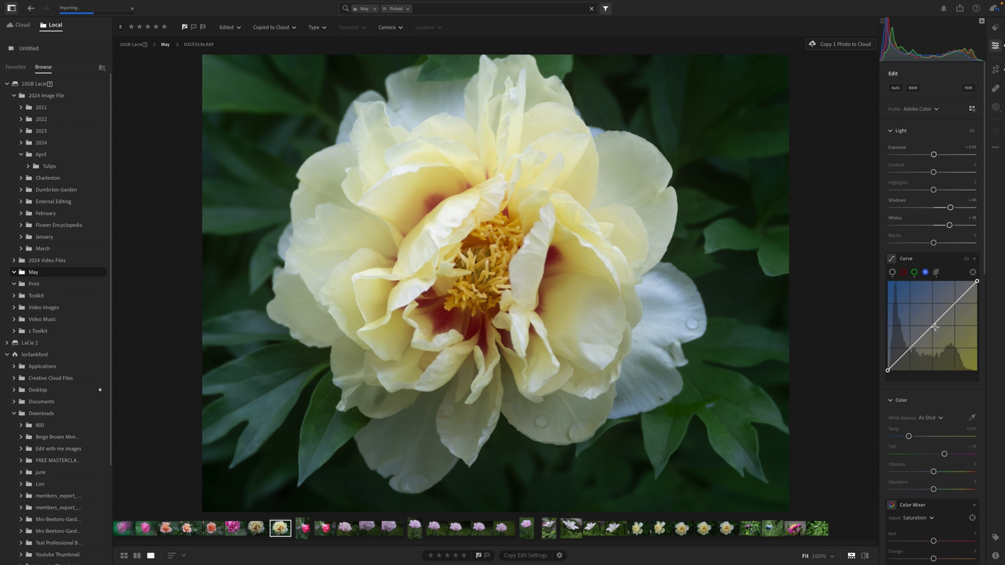
click(934, 325)
drag(936, 329, 935, 325)
click(923, 317)
right_click(923, 317)
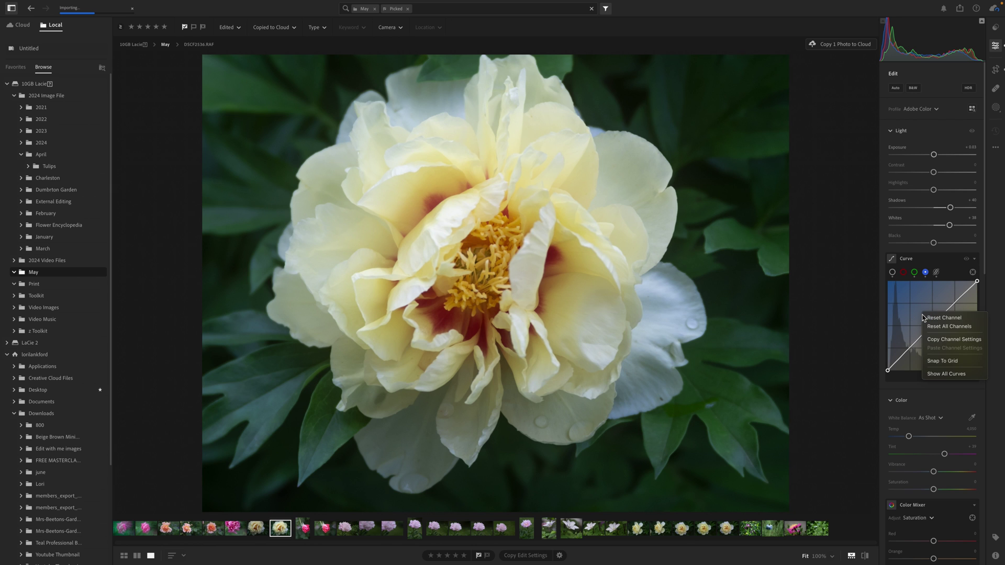
click(949, 327)
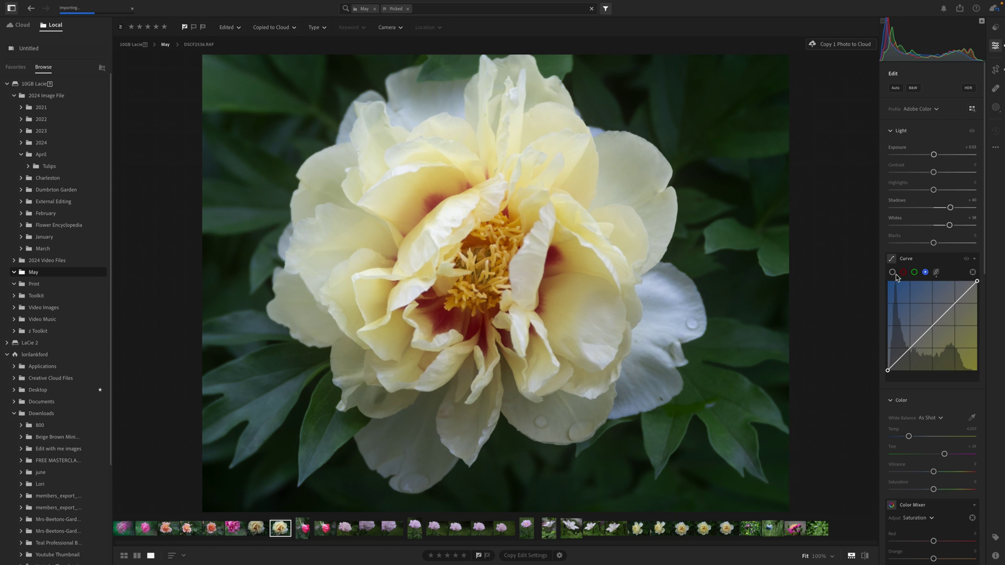
- Pull the point curve's midtones down slightly and set Refine Saturation to about 52
click(892, 272)
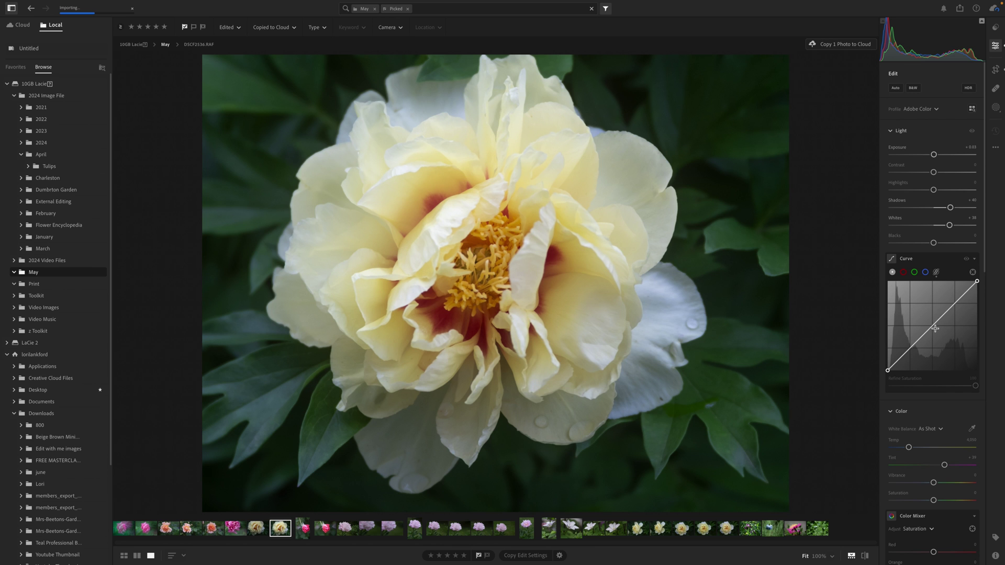
drag(933, 328, 936, 329)
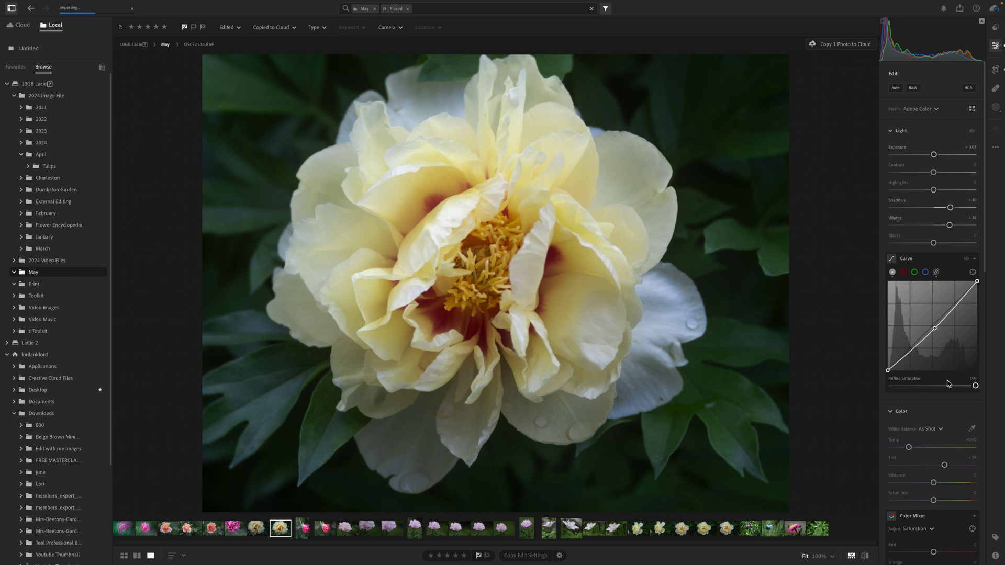
drag(977, 387, 936, 389)
mouse_move(743, 12)
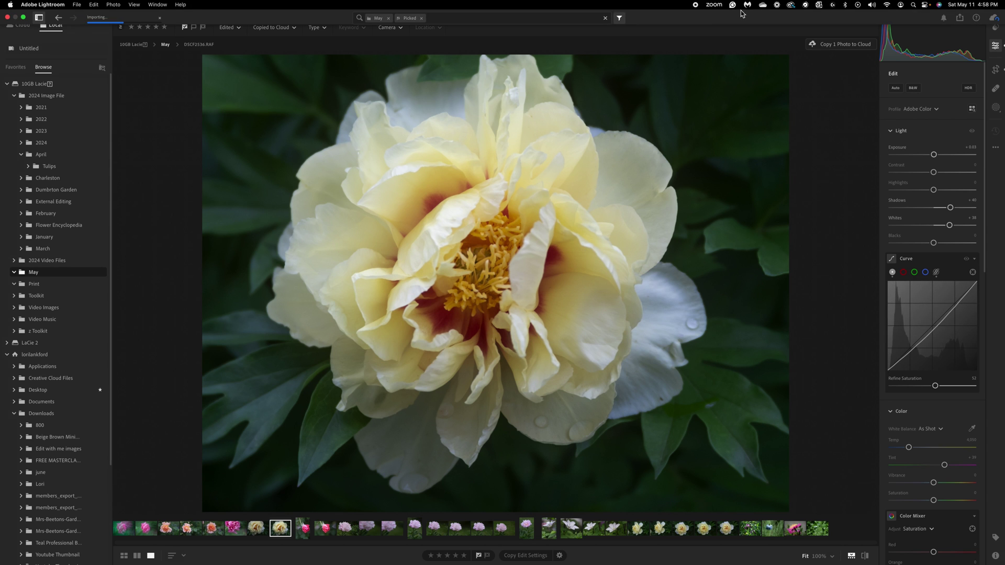